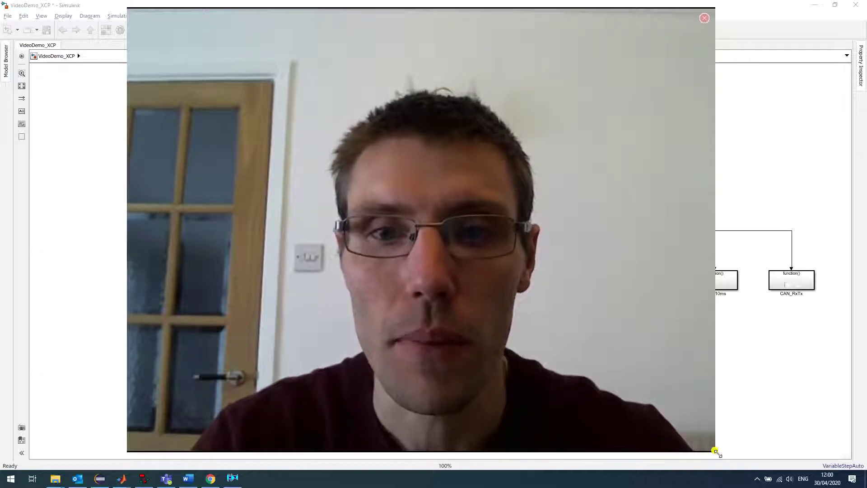
- Open the XCP init subsystem inside the Core 0 initialise function block
drag(717, 454, 219, 145)
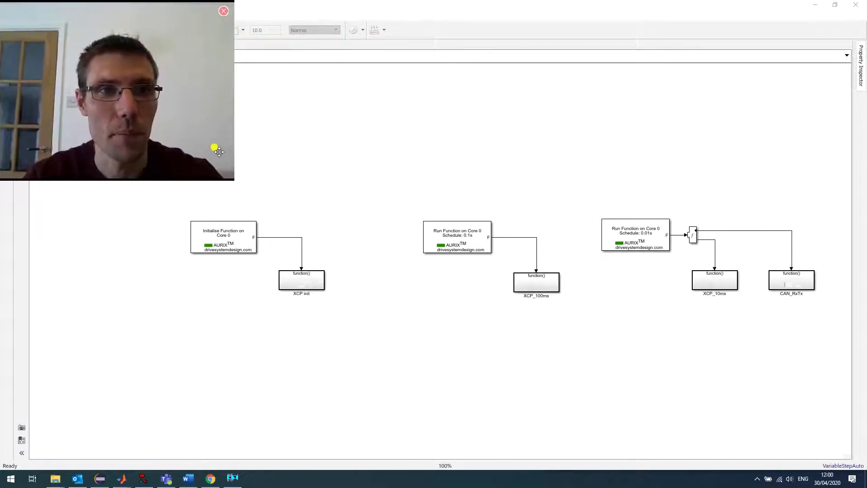
click(307, 175)
click(218, 235)
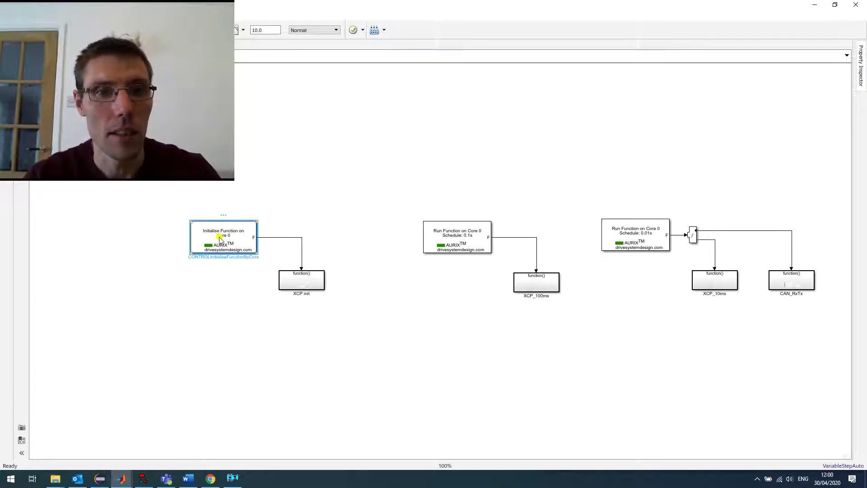
double_click(294, 277)
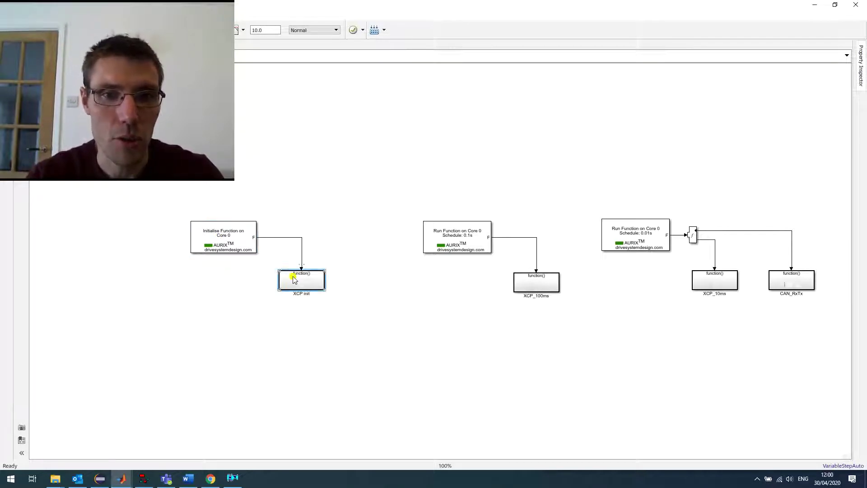
- Go over the MultiCAN, CAN node 1, XCP module and CRO message configuration blocks
click(362, 207)
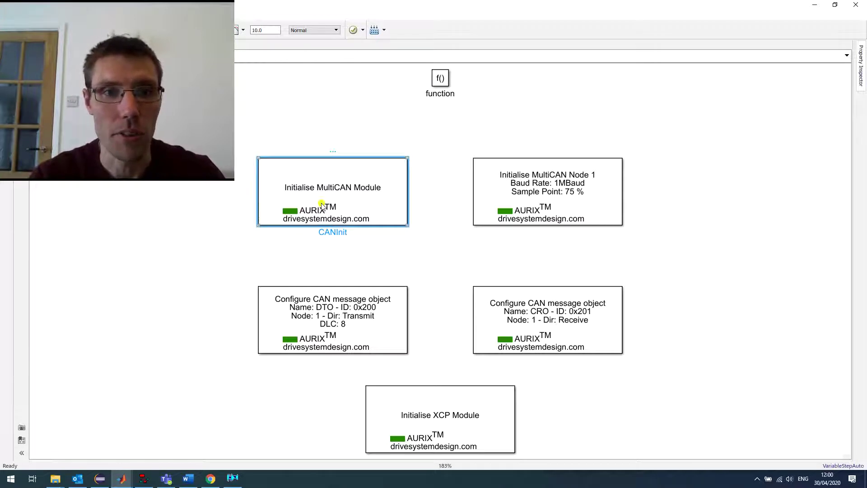
click(535, 211)
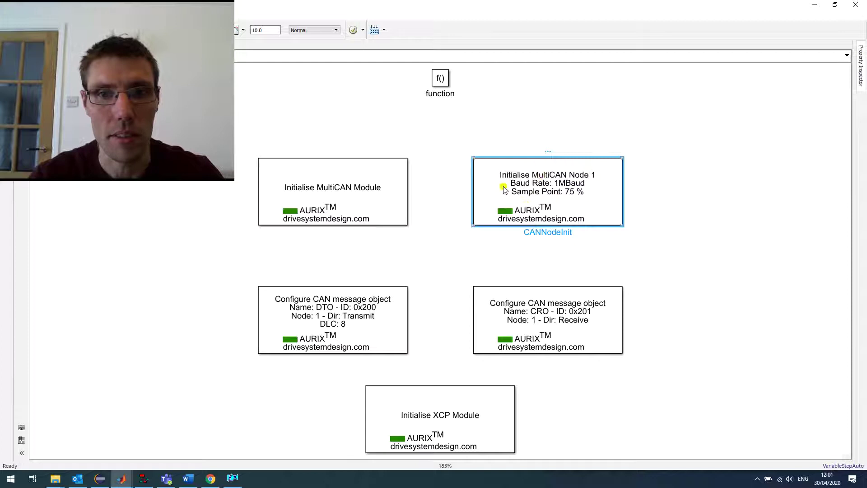
click(441, 415)
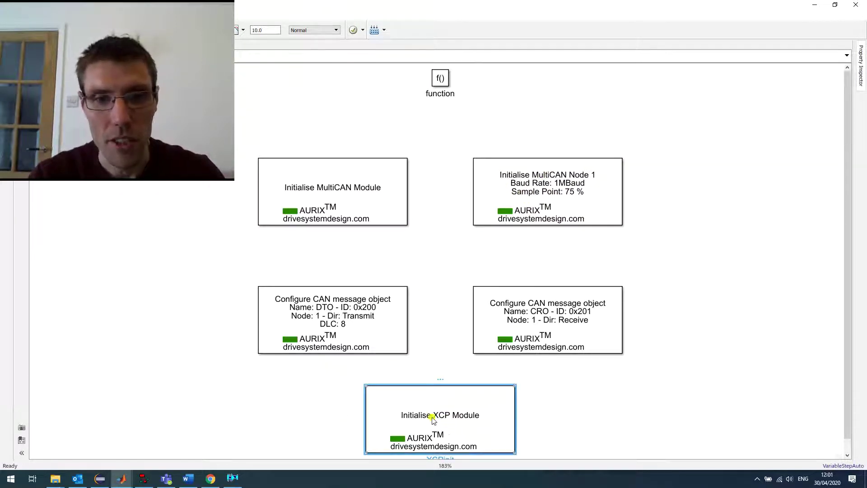
click(233, 270)
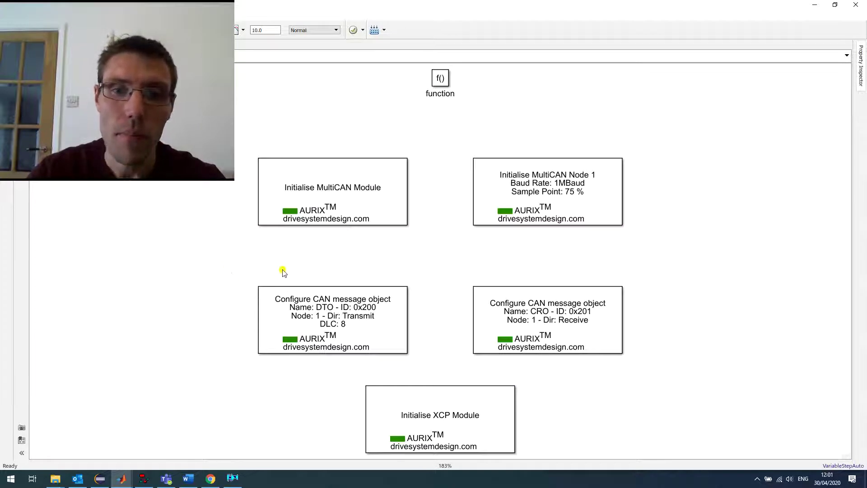
click(551, 318)
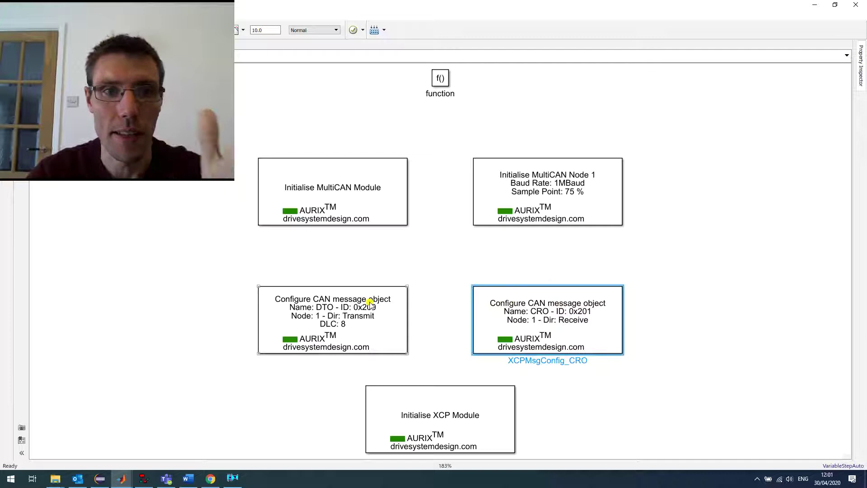
- Check the DTO message object's CAN ID 0x200 and close its parameters unchanged
double_click(362, 318)
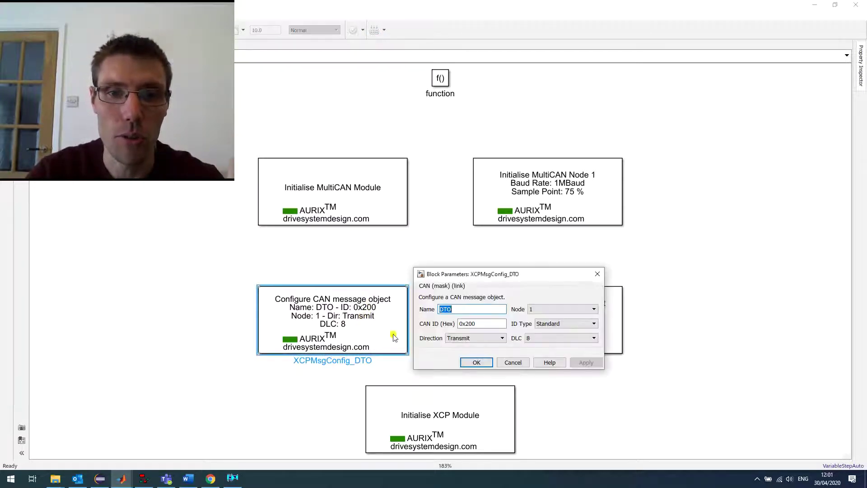
double_click(490, 324)
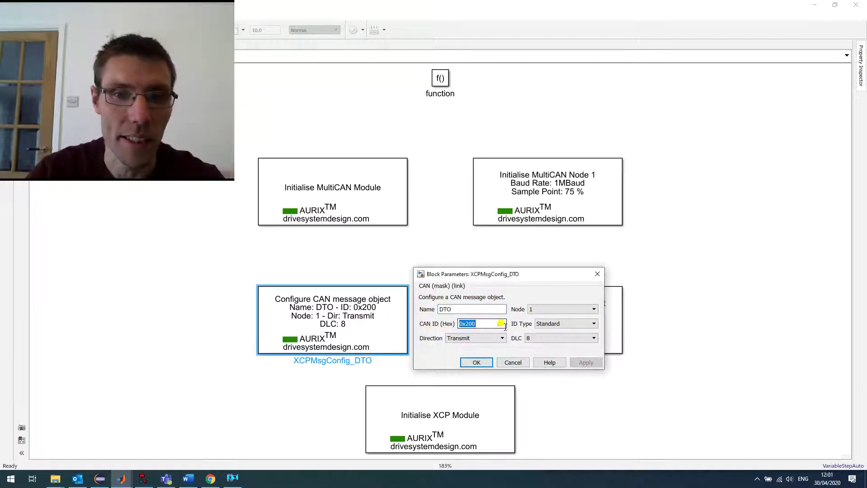
click(477, 363)
click(453, 331)
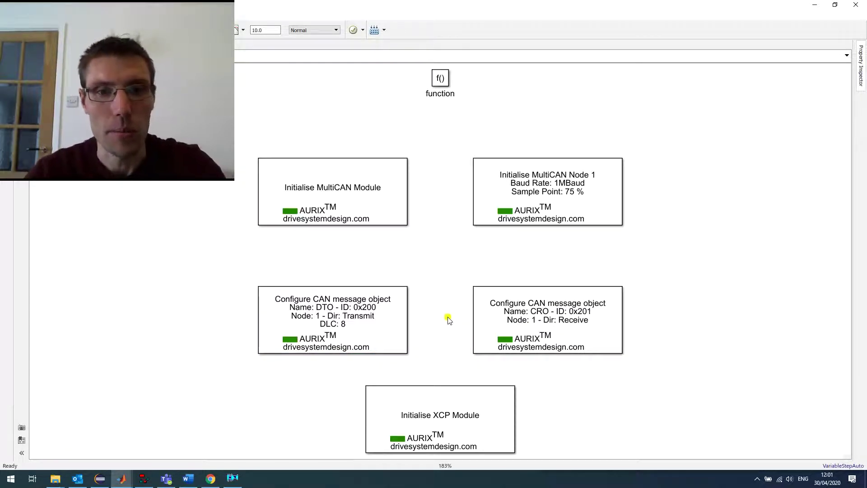
- Return to the top-level model and select the 0.1s run function, XCP_100ms and XCP_10ms blocks
key(Escape)
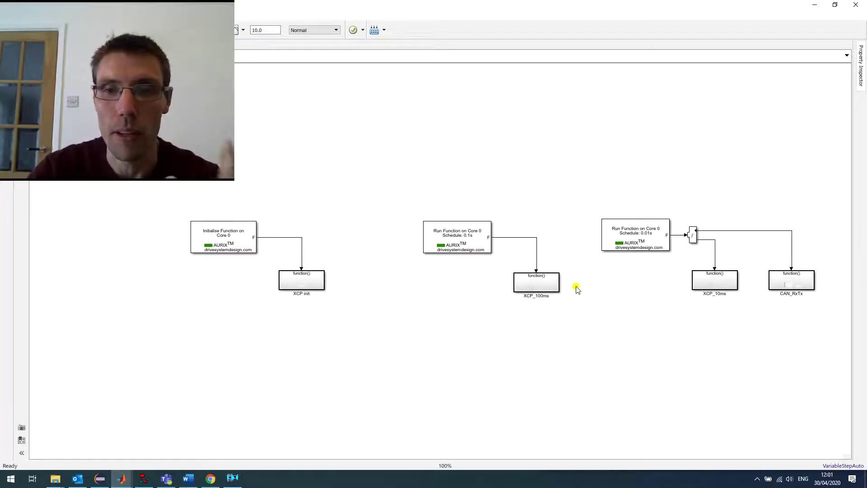
drag(412, 206, 481, 262)
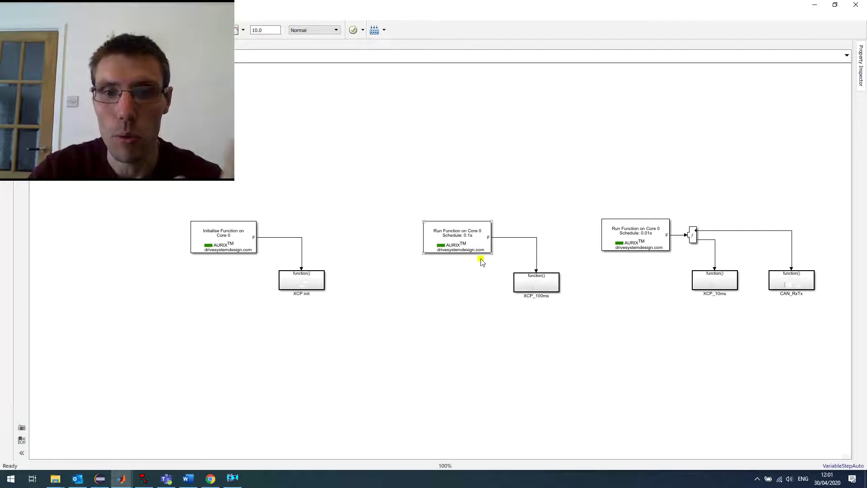
click(528, 282)
click(709, 283)
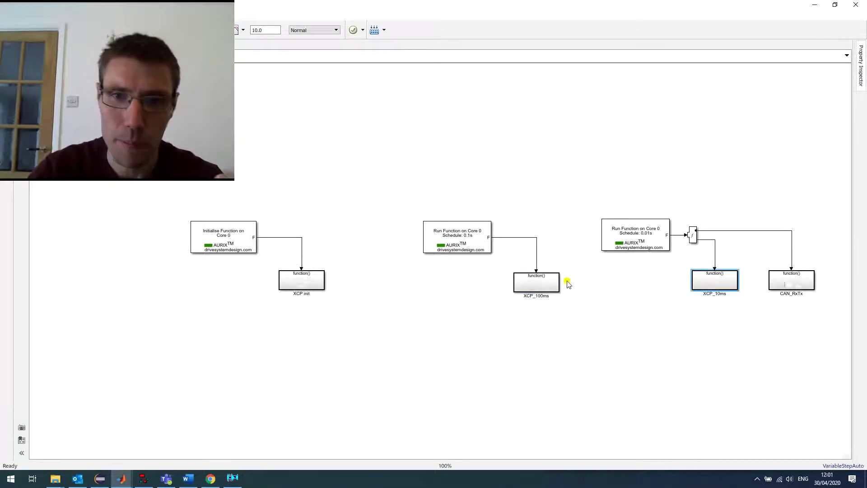
double_click(547, 283)
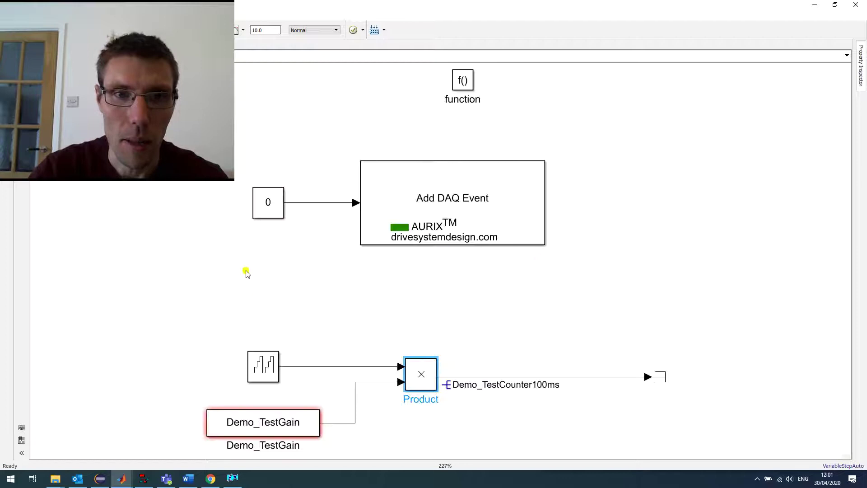
drag(246, 273, 495, 165)
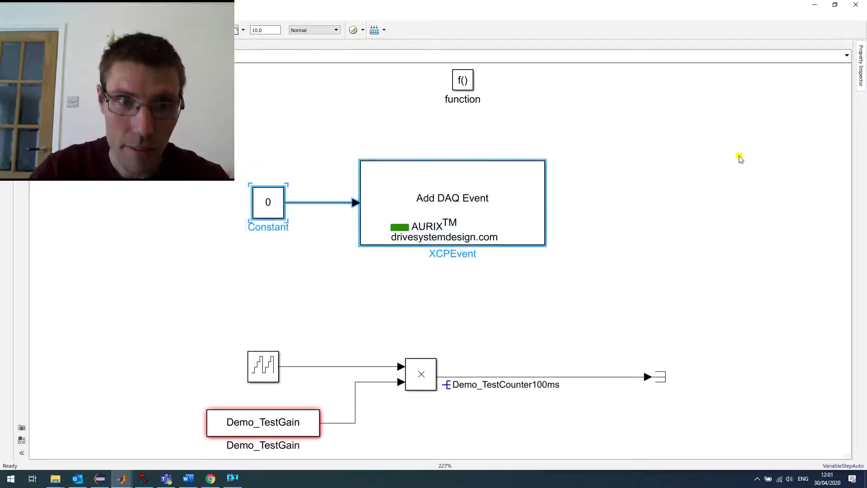
click(741, 159)
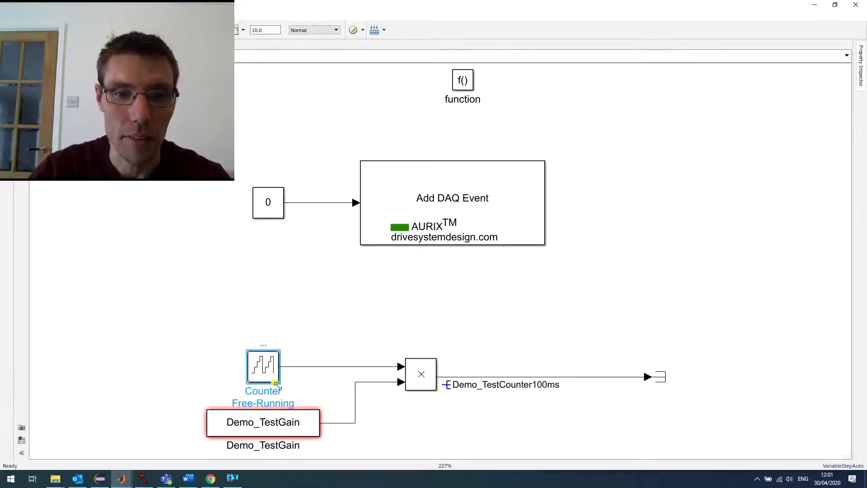
click(300, 423)
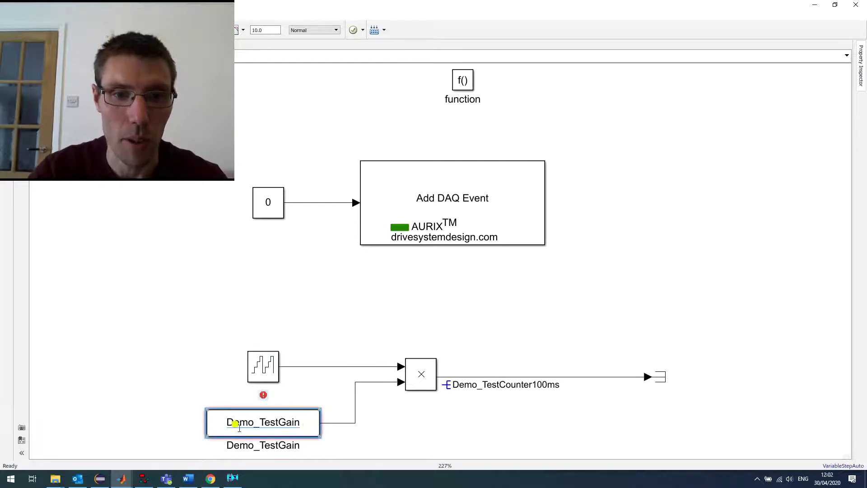
click(345, 418)
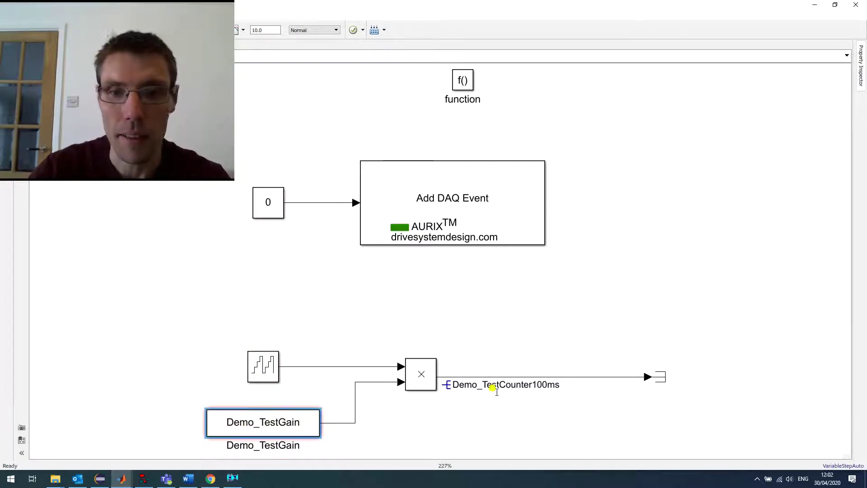
click(497, 389)
click(495, 410)
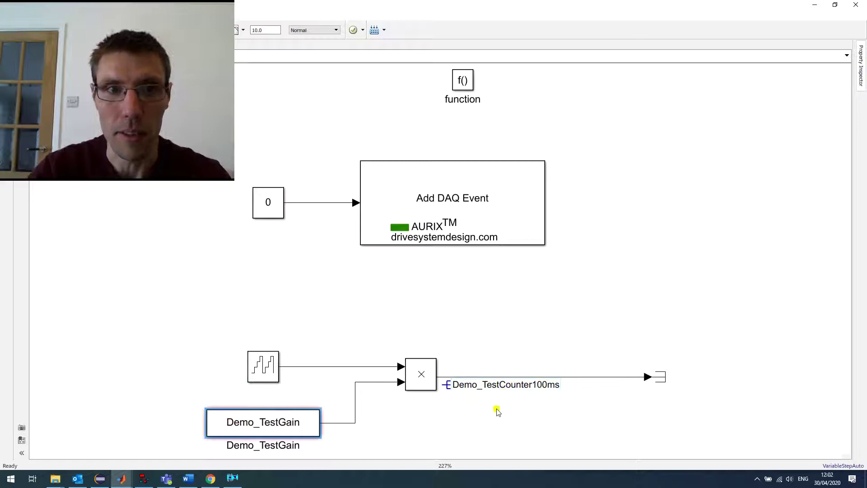
- Open XCP_10ms and review its constant 1, Add DAQ Event, free-running counter and Demo_TestGain blocks
key(Escape)
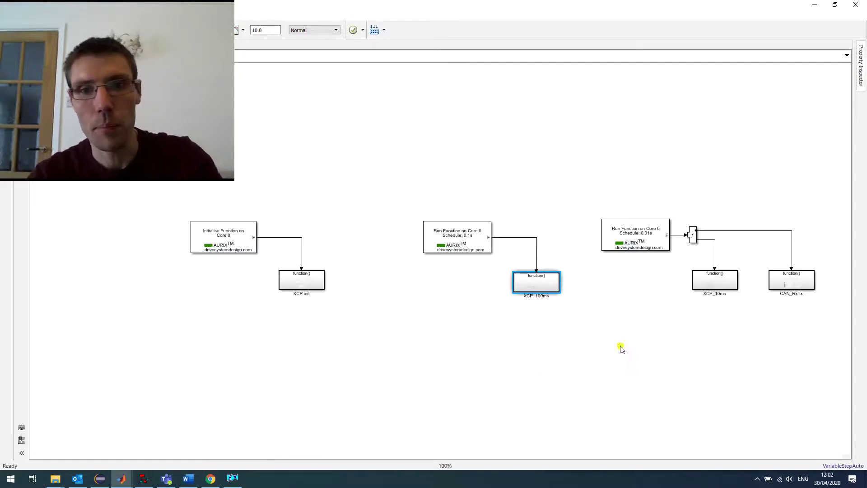
click(727, 287)
double_click(727, 286)
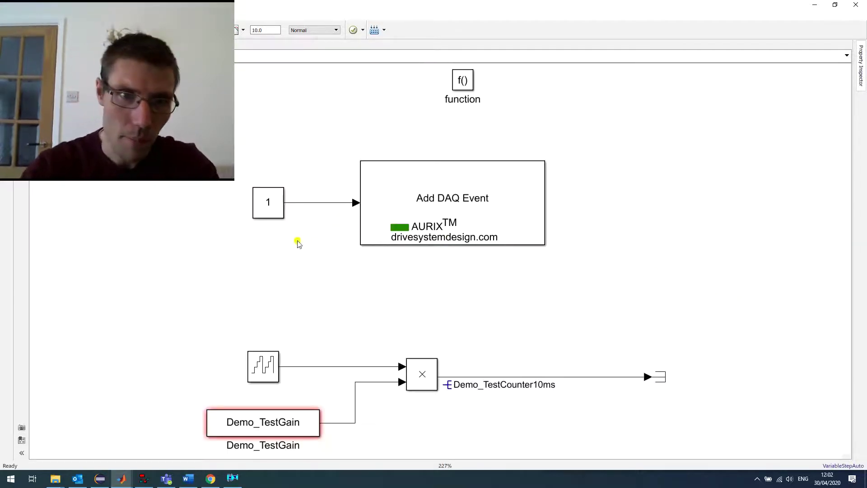
drag(252, 273, 281, 209)
click(343, 240)
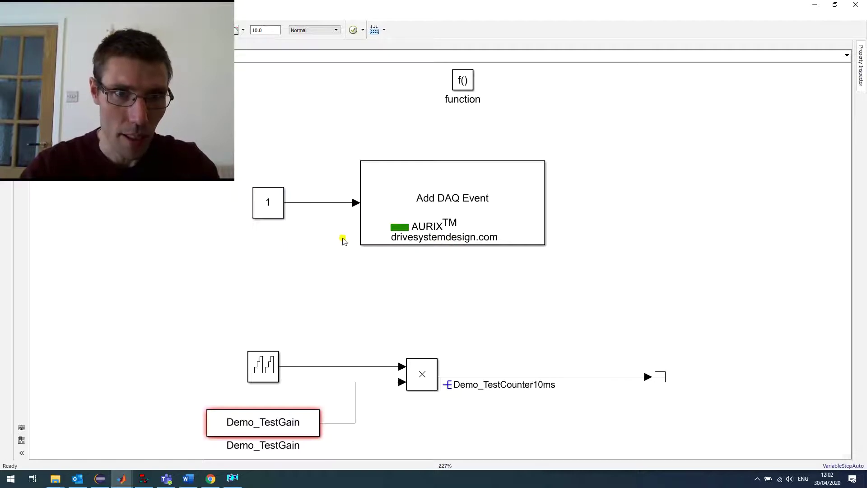
click(422, 209)
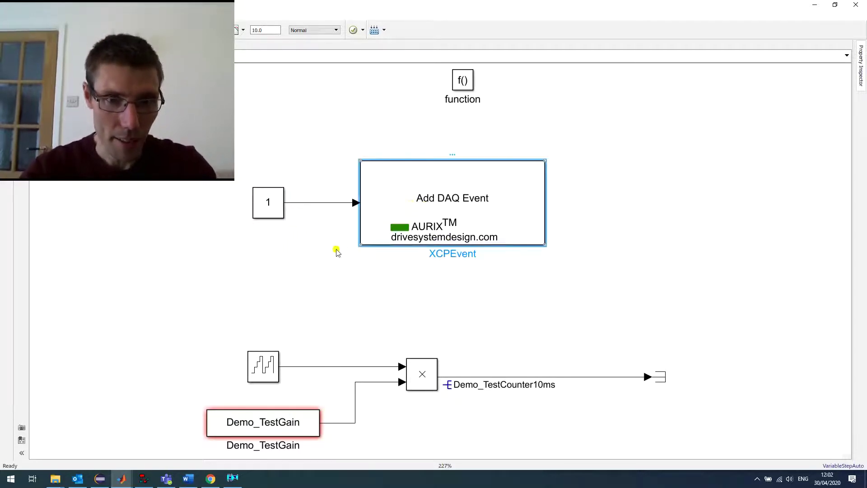
click(267, 376)
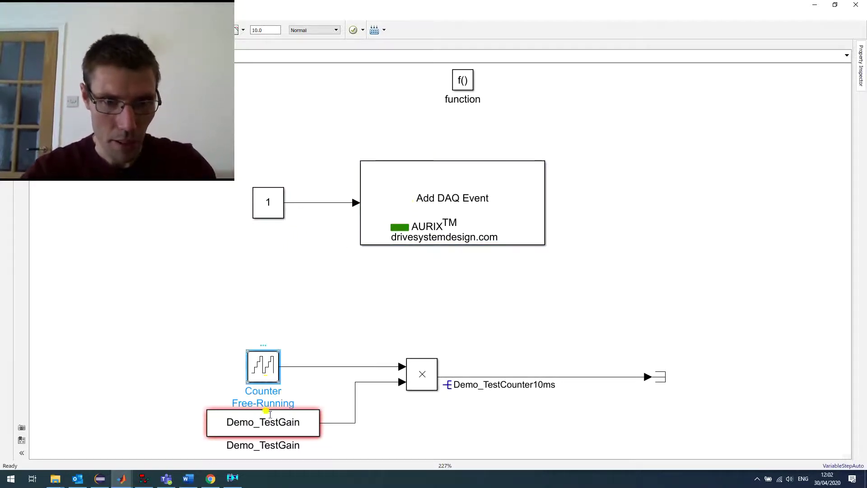
drag(261, 395, 280, 430)
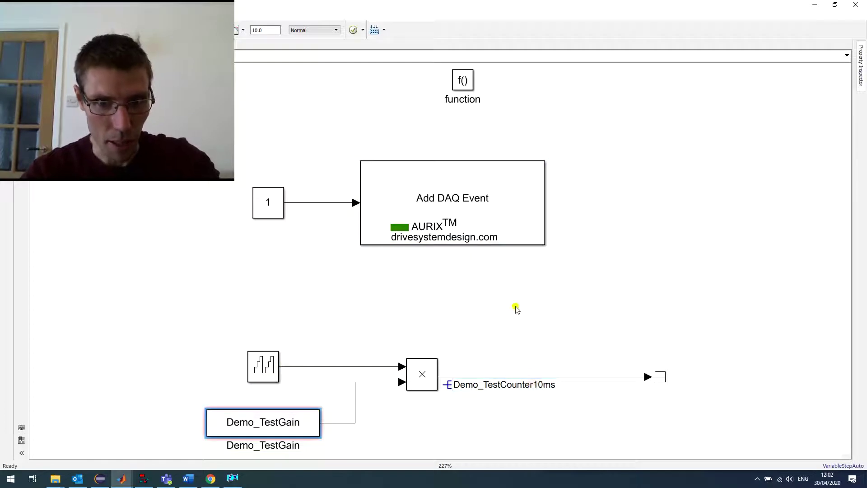
click(511, 333)
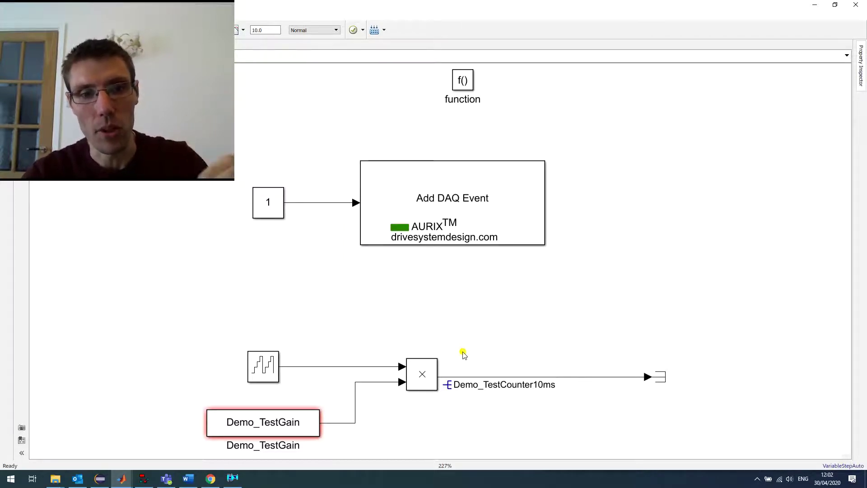
click(304, 418)
click(349, 338)
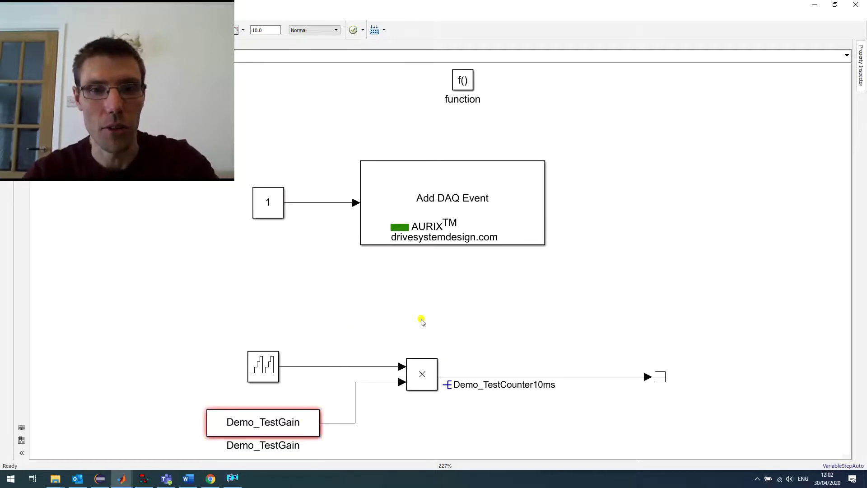
- Browse CAN_RxTx's write/transmit blocks and triggered Read Data subsystem, then return to the top level
key(Escape)
double_click(793, 278)
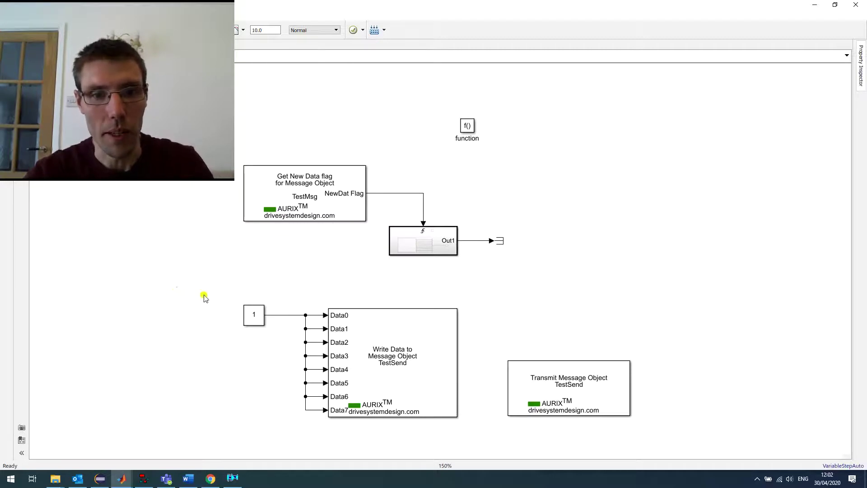
drag(204, 297, 620, 433)
double_click(404, 246)
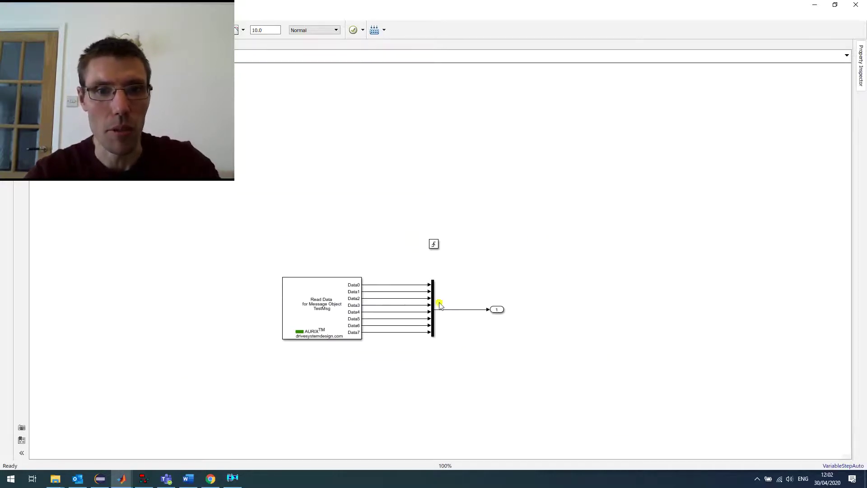
key(Escape)
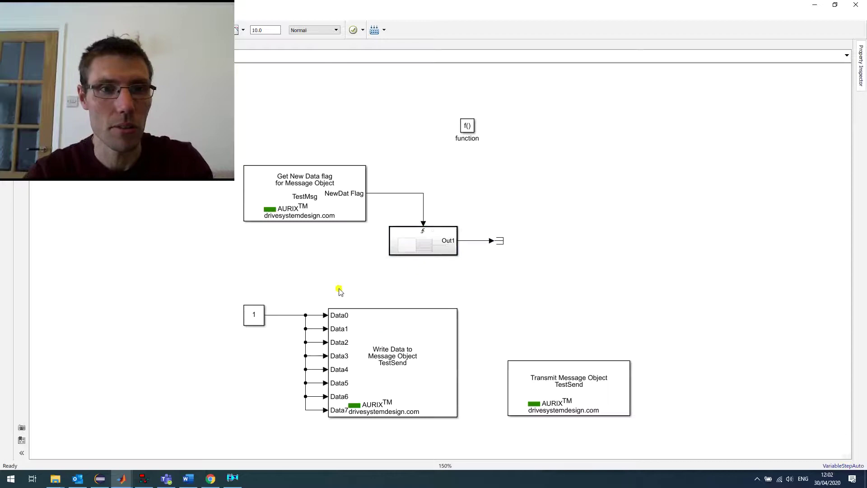
key(Escape)
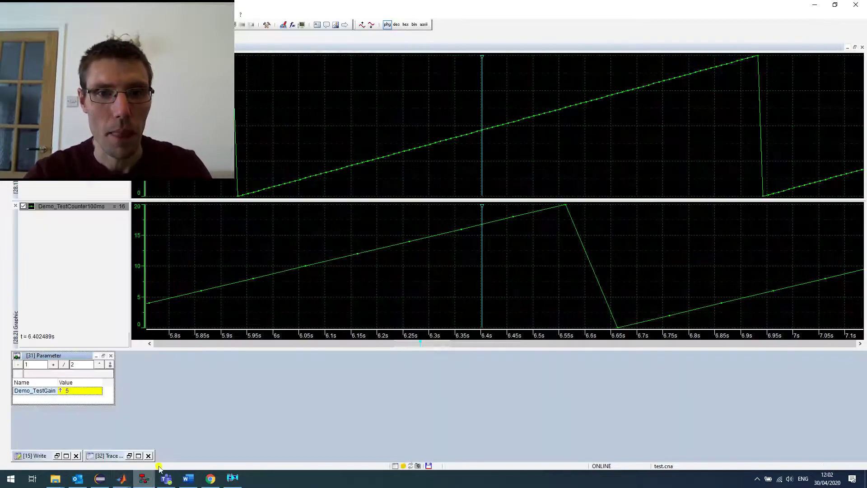
- Bring up CANape's measurement display showing the counter traces and Demo_TestGain at 5
click(144, 479)
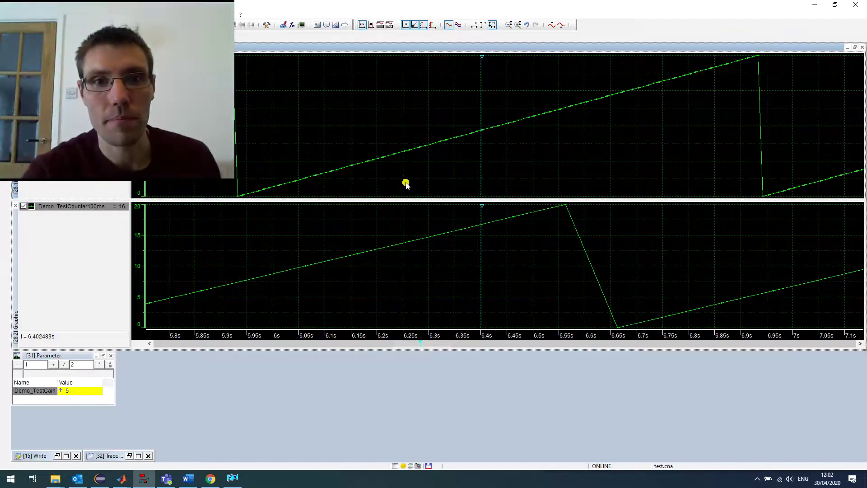
- Start a new measurement with F9 and calibrate Demo_TestGain to 1
click(405, 183)
key(F9)
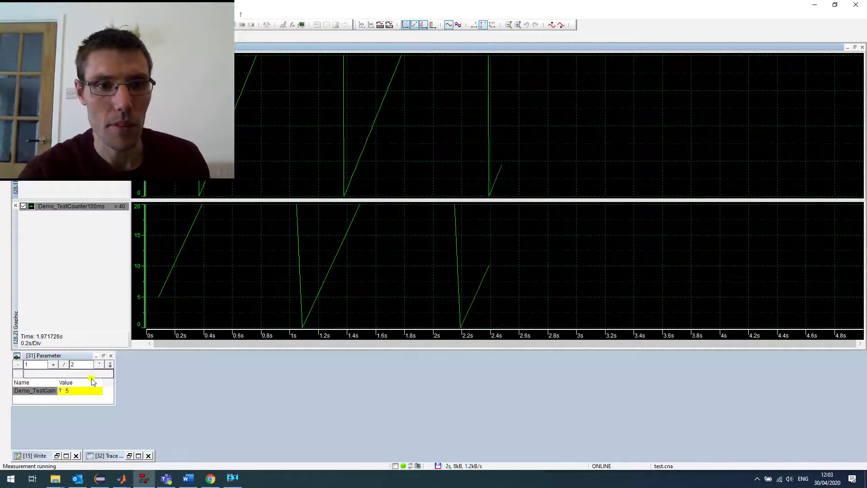
click(87, 391)
text(1)
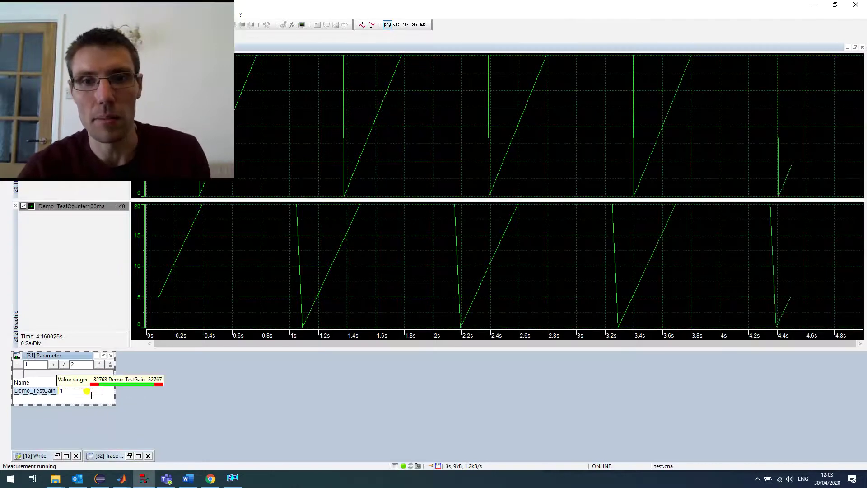
key(Return)
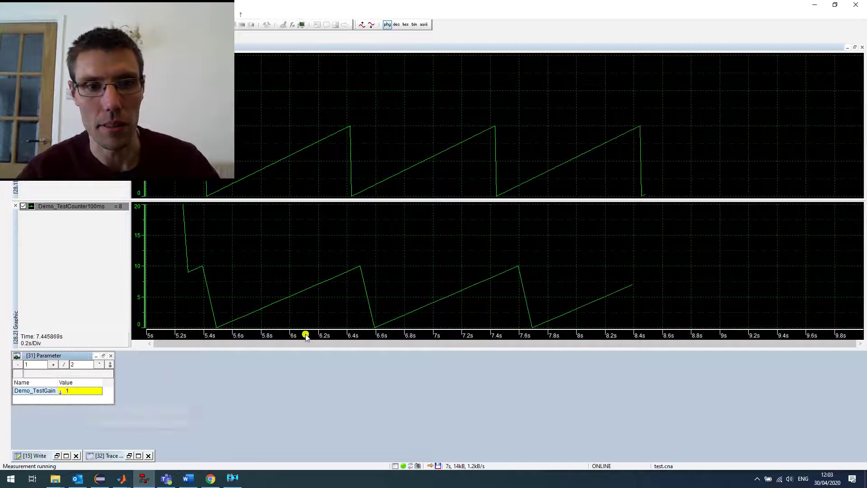
- Change Demo_TestGain to 2, then stop and save the measurement
click(471, 167)
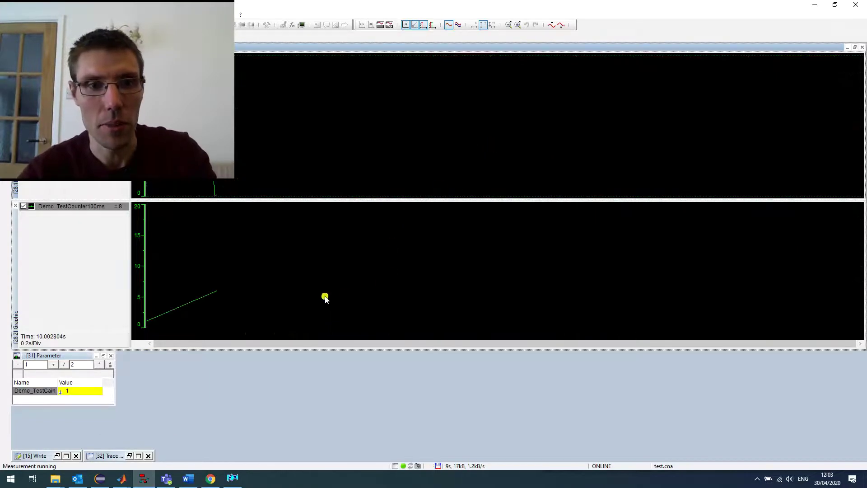
click(67, 391)
text(2)
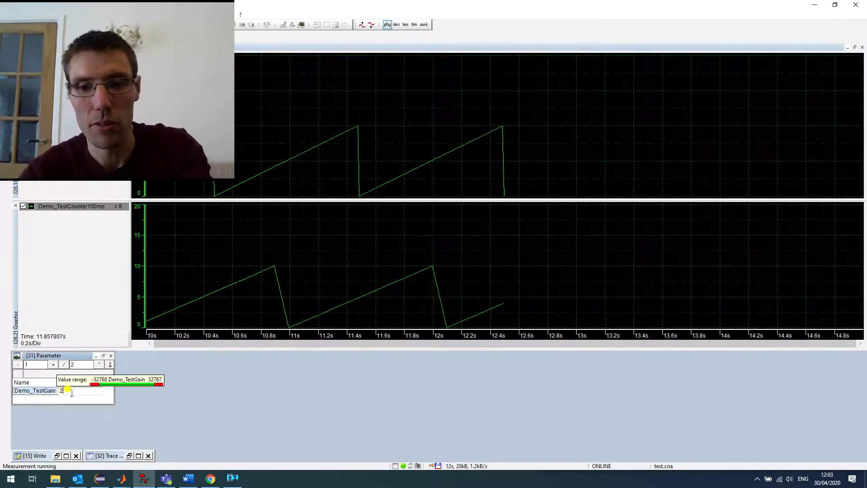
key(Return)
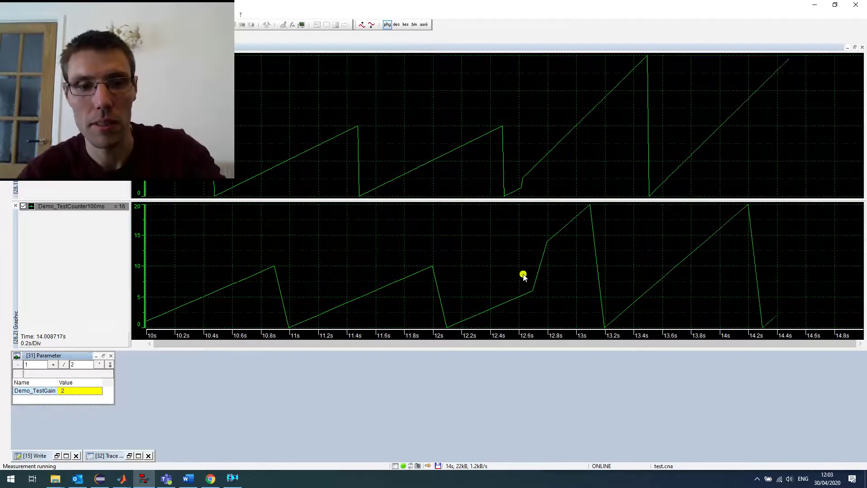
key(Escape)
key(Escape)
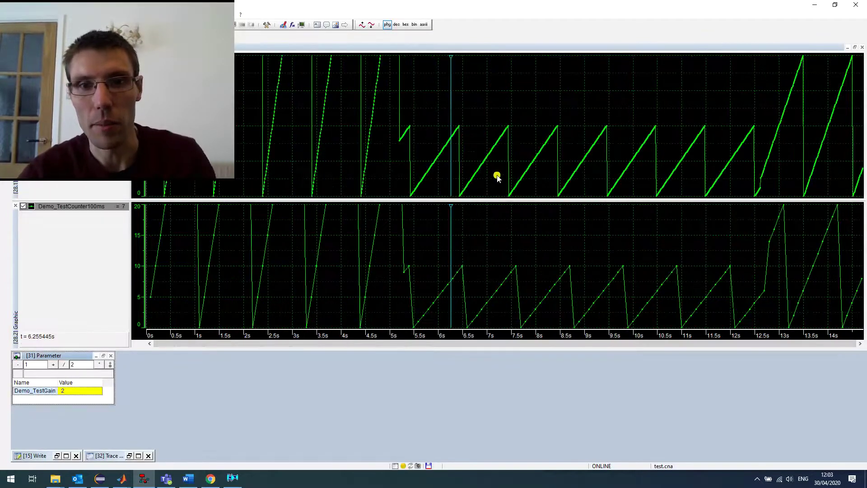
- Zoom the time axis near 8.39 s and read counter values at about 8.05, 8.1 and 8.15 s
drag(538, 288, 555, 301)
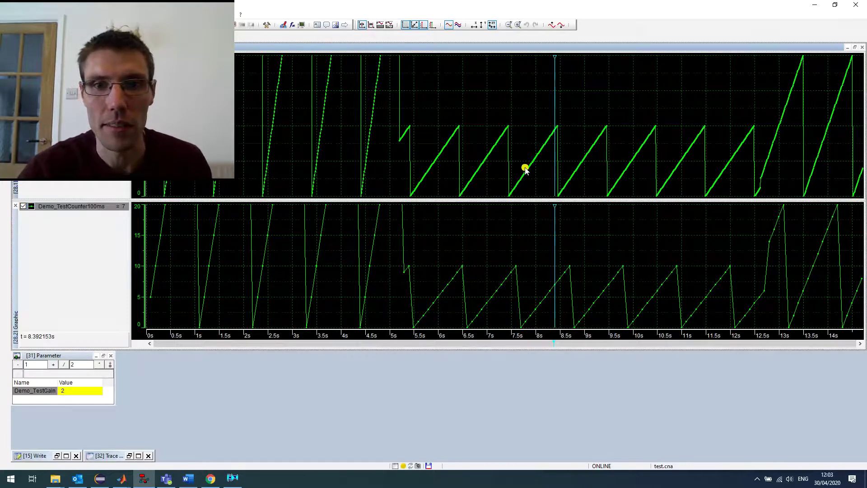
scroll(554, 171, up, 5)
mouse_move(516, 168)
mouse_down()
mouse_move(396, 182)
mouse_move(422, 168)
mouse_move(523, 162)
mouse_up()
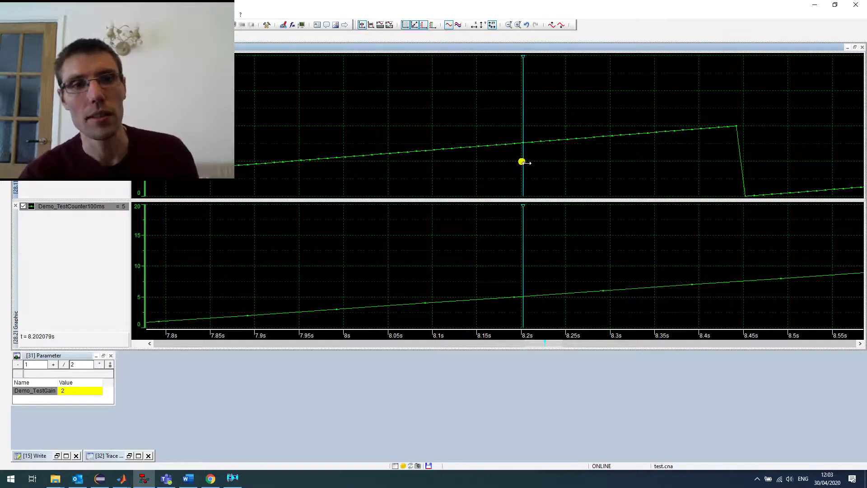
click(390, 124)
drag(389, 125, 387, 126)
click(433, 134)
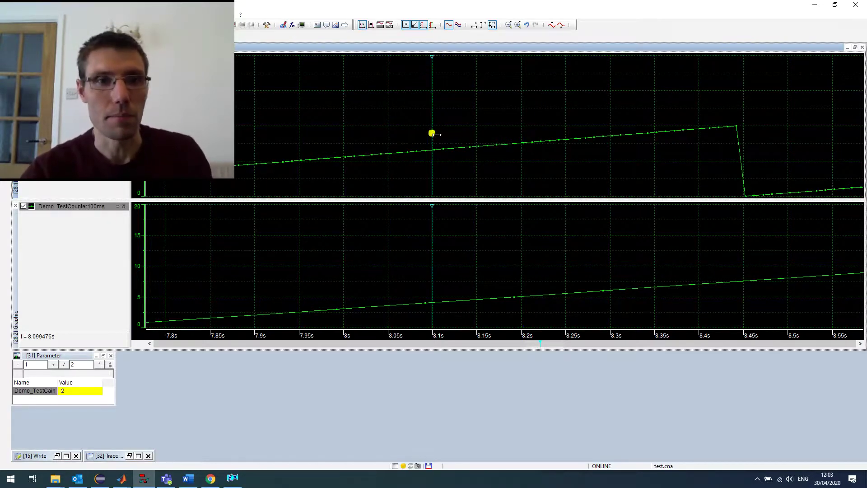
drag(433, 134, 479, 126)
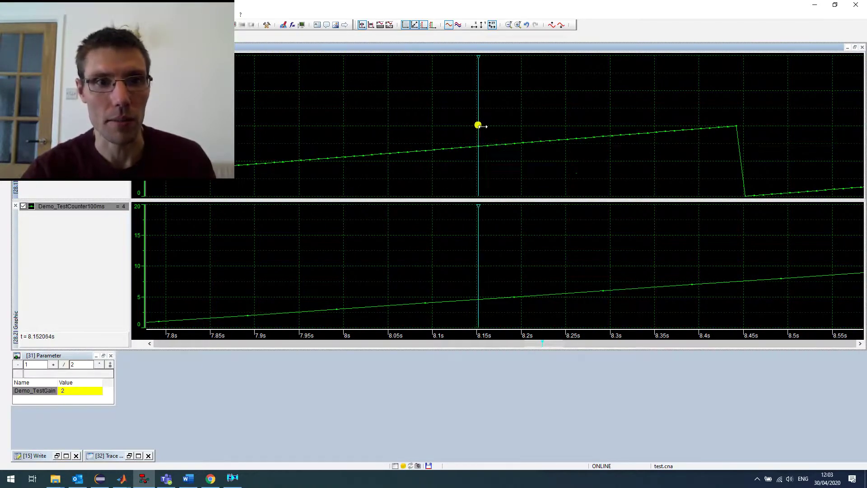